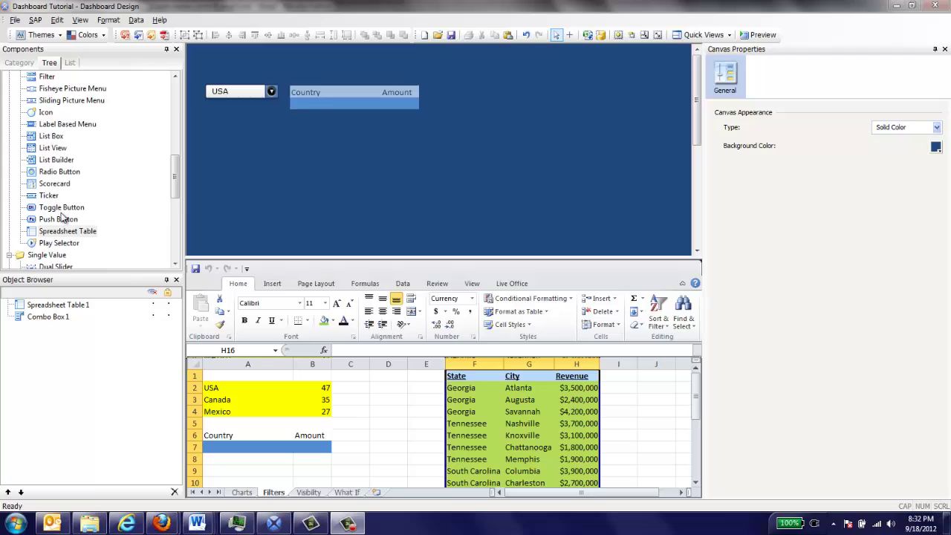
Add a list box to the canvas below the USA combo box and a pie chart just right of the list box
{"action": "left_click", "coordinate": [65, 235]}
{"action": "left_click_drag", "start_coordinate": [43, 141], "coordinate": [169, 98]}
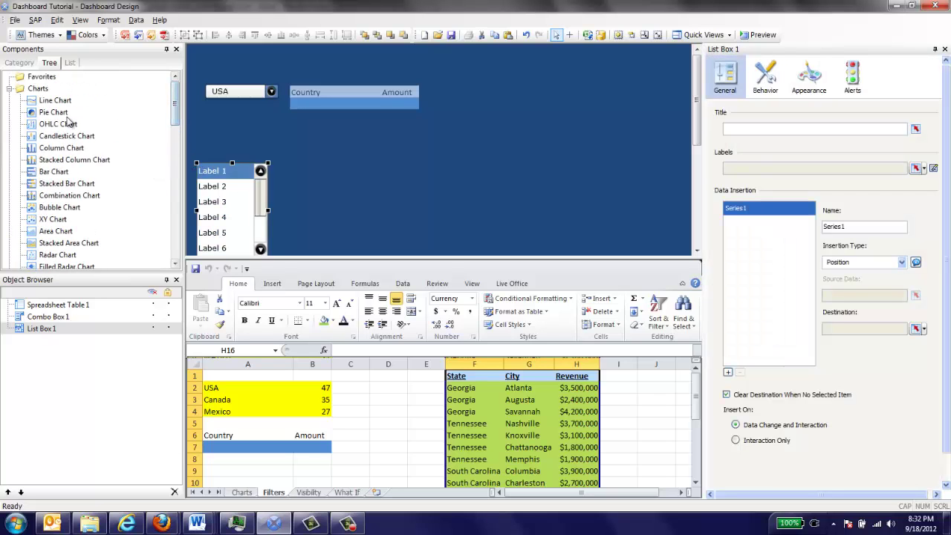
{"action": "left_click_drag", "start_coordinate": [65, 117], "coordinate": [275, 152]}
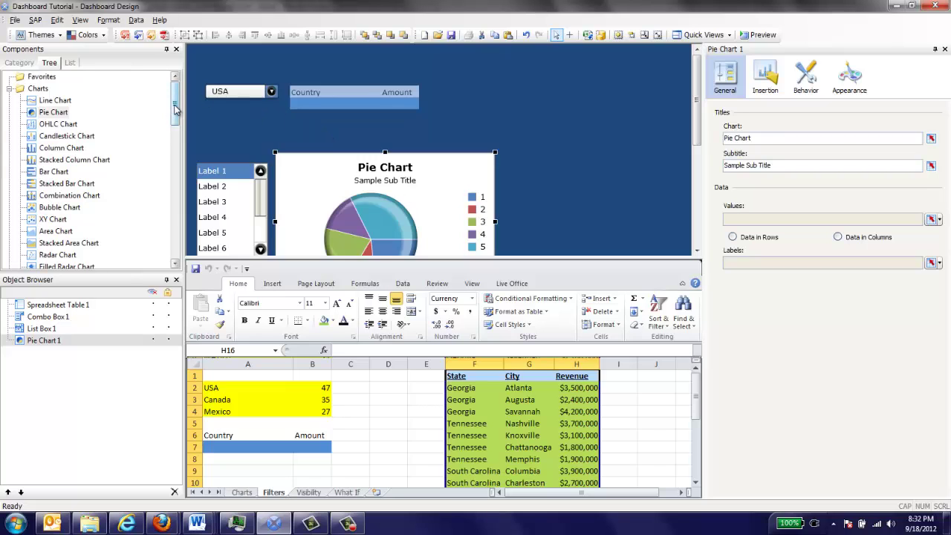
Add a second spreadsheet table to the canvas, to the upper right of the pie chart
{"action": "left_click_drag", "start_coordinate": [176, 109], "coordinate": [180, 201]}
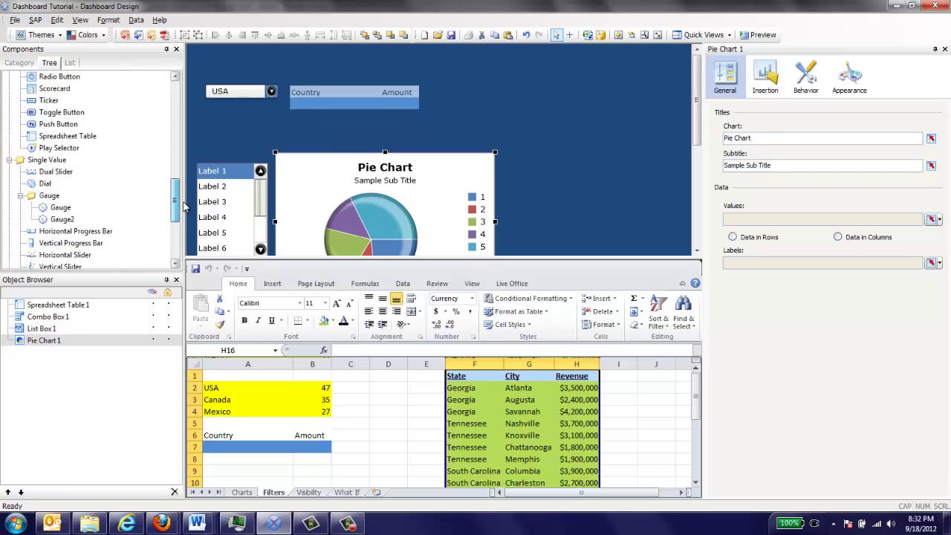
{"action": "left_click", "coordinate": [82, 138]}
{"action": "left_click_drag", "start_coordinate": [82, 138], "coordinate": [503, 118]}
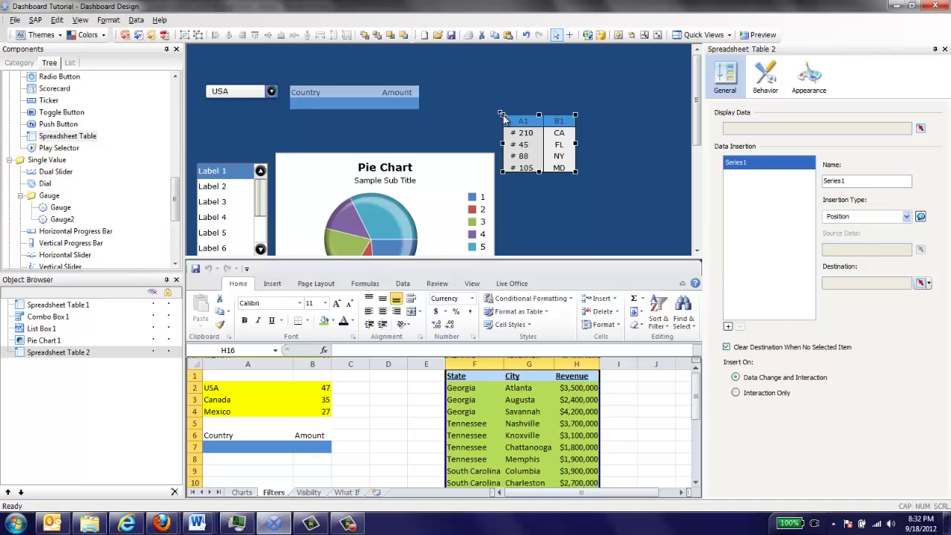
Link the list box's labels to the state names in Filters!F2:F10
{"action": "left_click", "coordinate": [216, 207]}
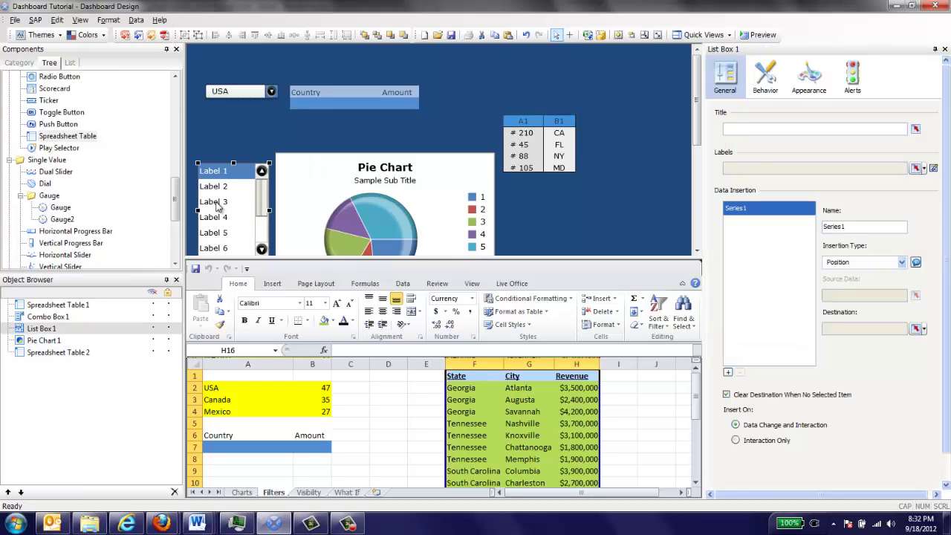
{"action": "left_click", "coordinate": [917, 171]}
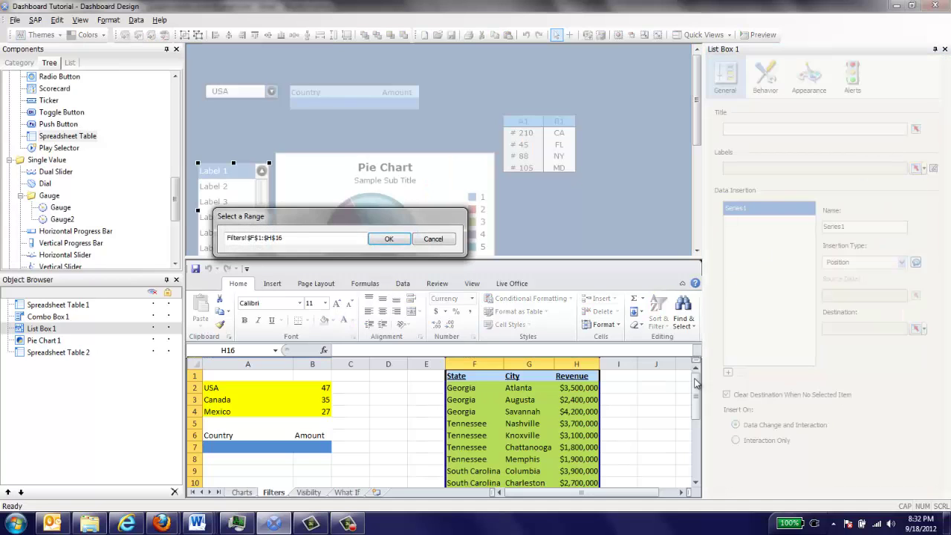
{"action": "left_click", "coordinate": [463, 388]}
{"action": "left_click_drag", "start_coordinate": [463, 387], "coordinate": [473, 436]}
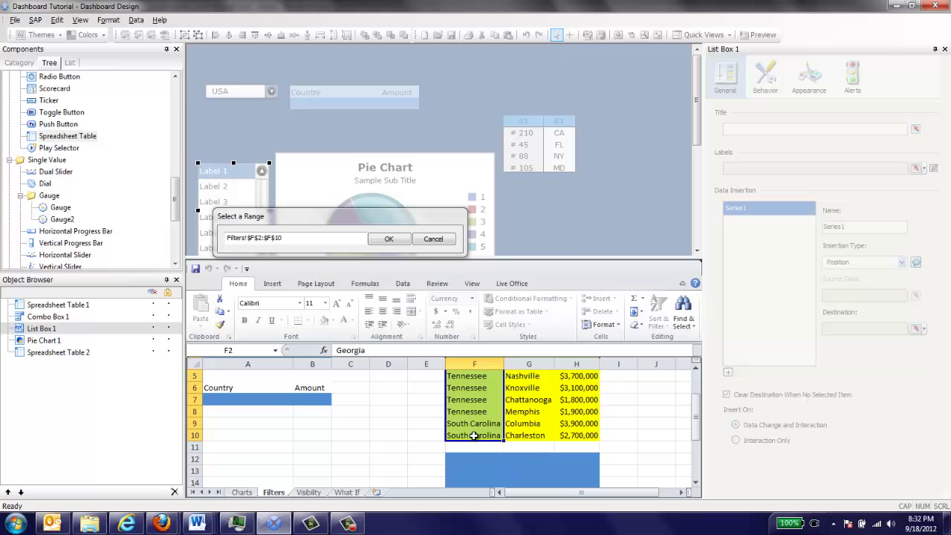
{"action": "left_click", "coordinate": [386, 240]}
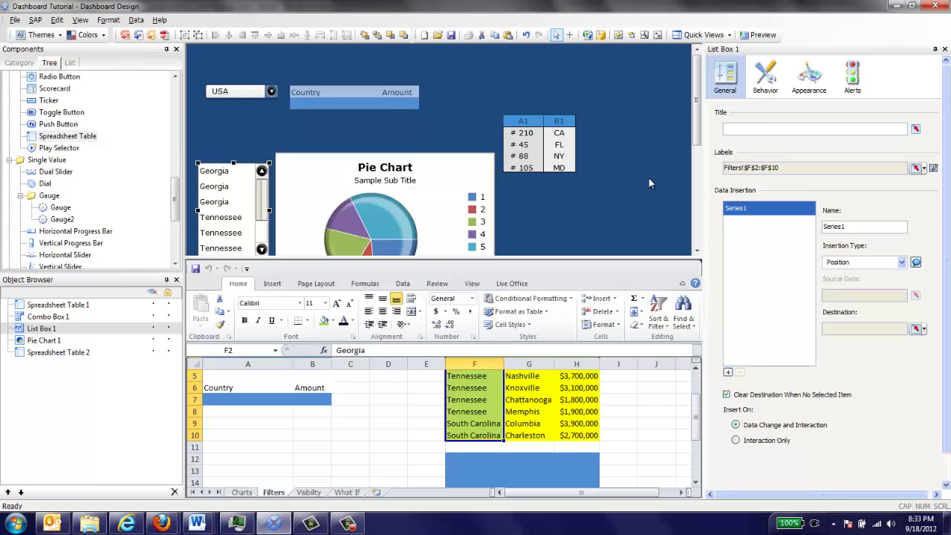
Set the list box's insertion type to Filtered Rows with Filters!F2:H10 as its source data
{"action": "left_click", "coordinate": [903, 263]}
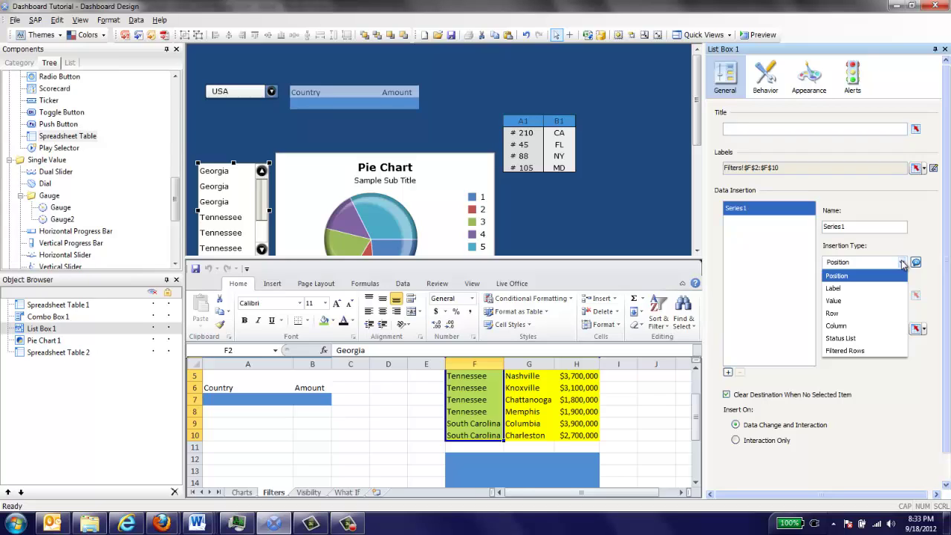
{"action": "left_click", "coordinate": [869, 350]}
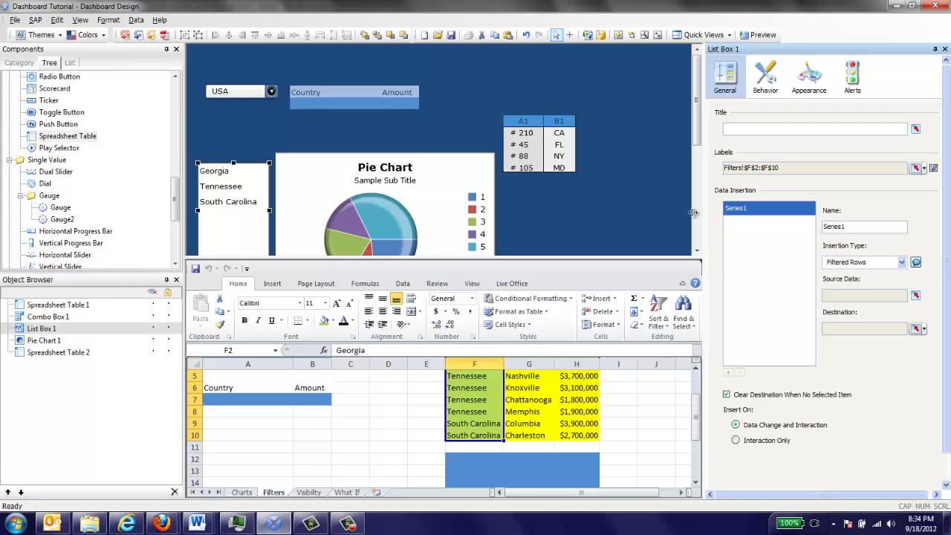
{"action": "left_click_drag", "start_coordinate": [699, 405], "coordinate": [697, 423]}
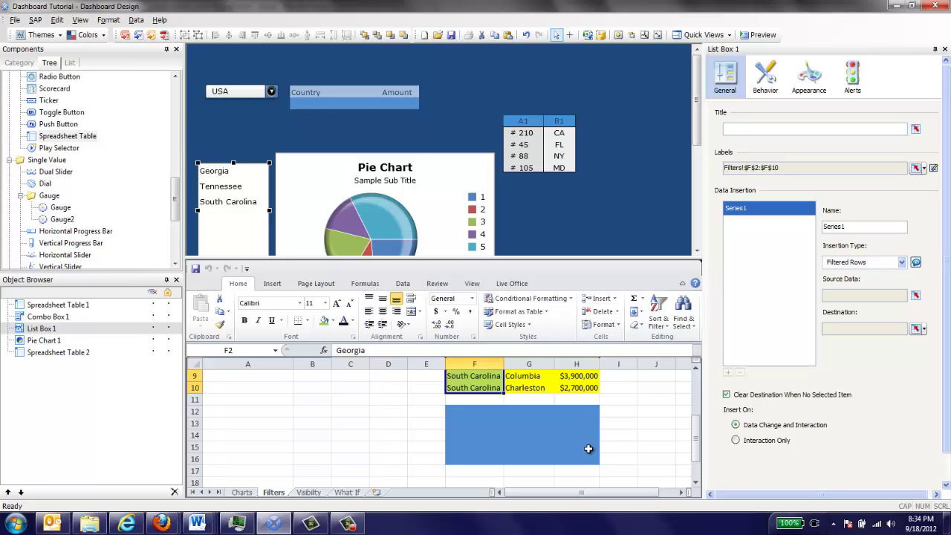
{"action": "left_click", "coordinate": [914, 296]}
{"action": "left_click_drag", "start_coordinate": [696, 438], "coordinate": [690, 383]}
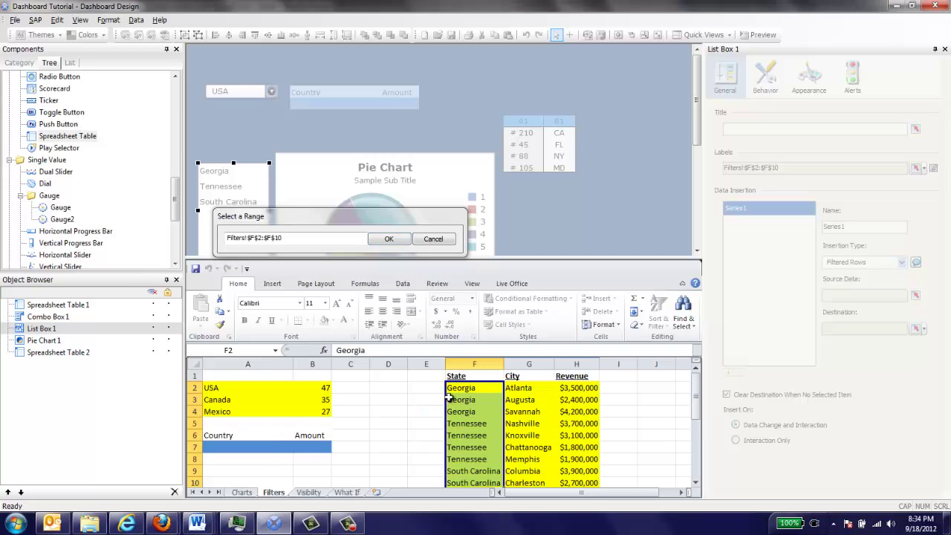
{"action": "left_click_drag", "start_coordinate": [451, 388], "coordinate": [580, 453]}
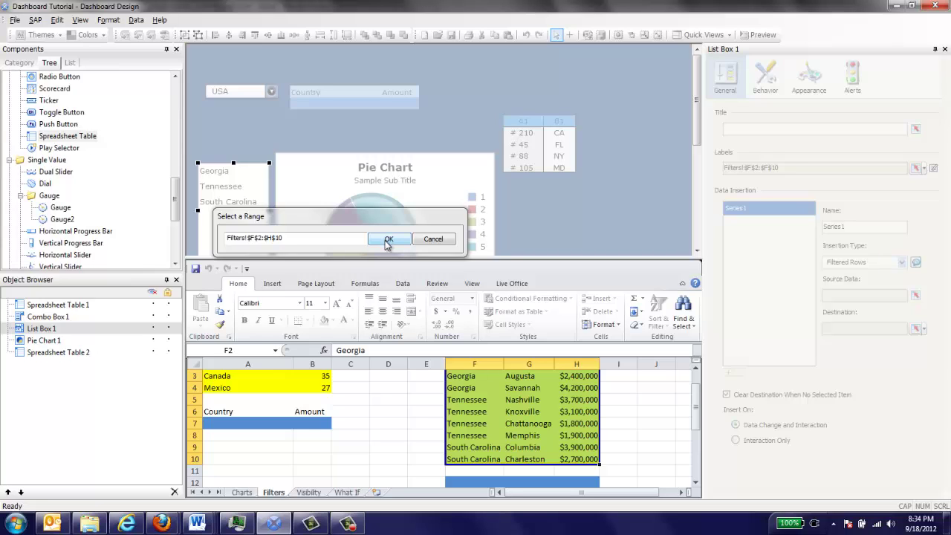
{"action": "left_click", "coordinate": [387, 242]}
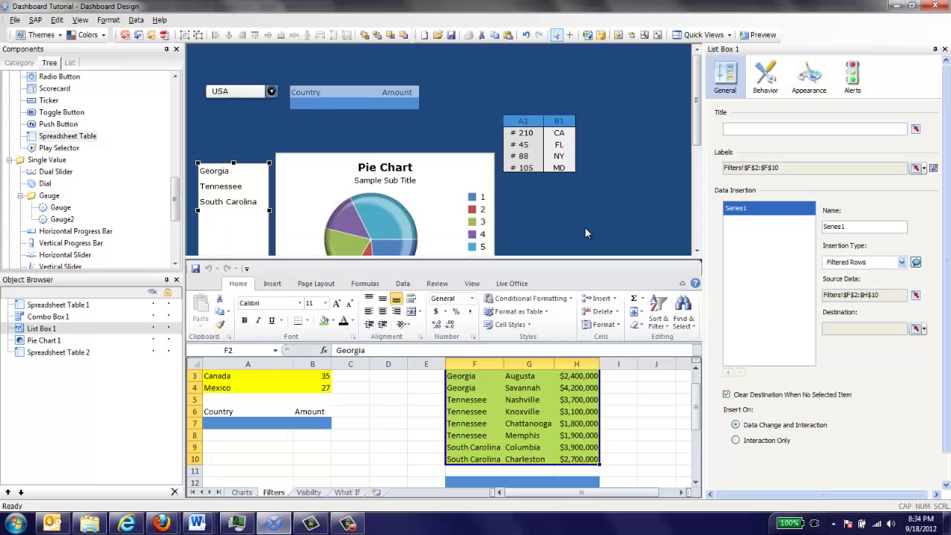
Set the list box's data insertion destination to the blue range Filters!F12:H16
{"action": "left_click", "coordinate": [915, 328]}
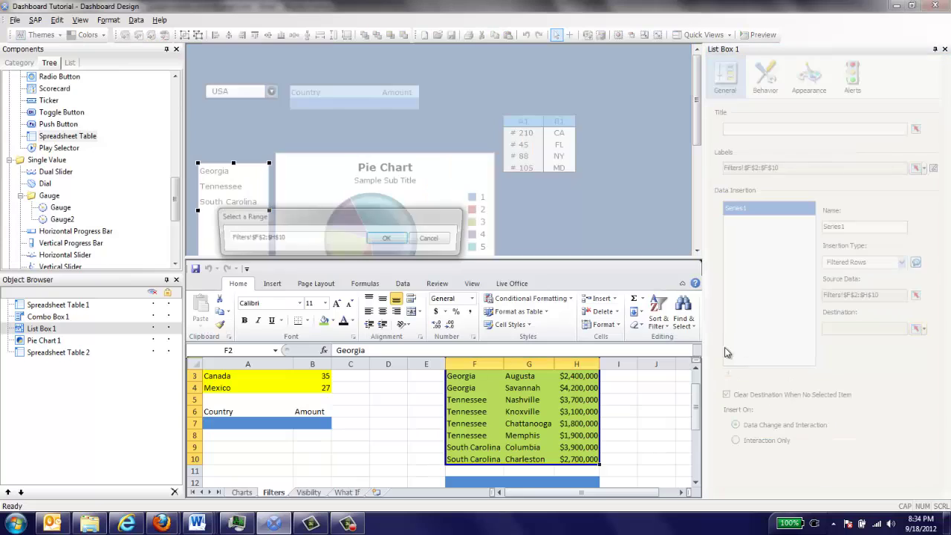
{"action": "left_click_drag", "start_coordinate": [696, 387], "coordinate": [696, 393]}
{"action": "left_click_drag", "start_coordinate": [583, 427], "coordinate": [469, 405]}
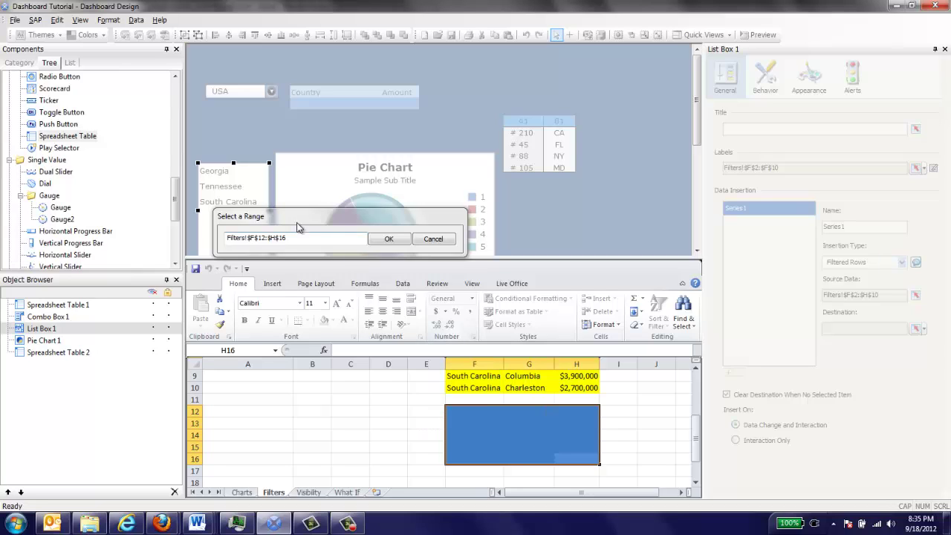
{"action": "left_click", "coordinate": [389, 239]}
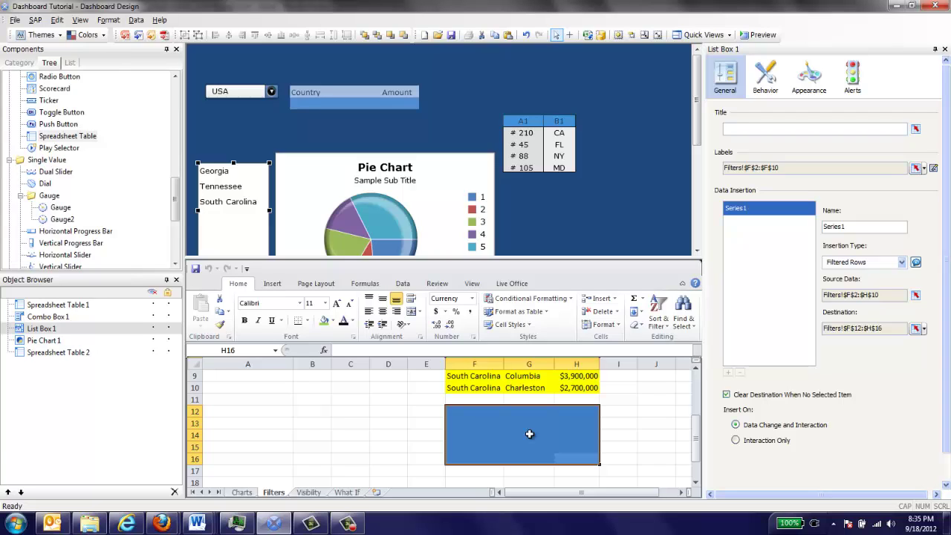
Link the pie chart's title to cell Filters!F12 and clear its subtitle
{"action": "left_click", "coordinate": [398, 228]}
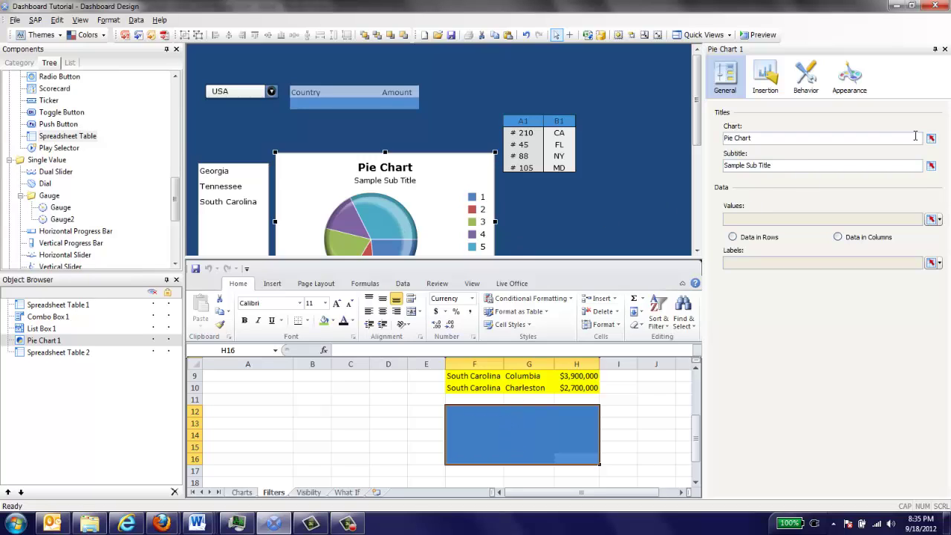
{"action": "left_click", "coordinate": [932, 139]}
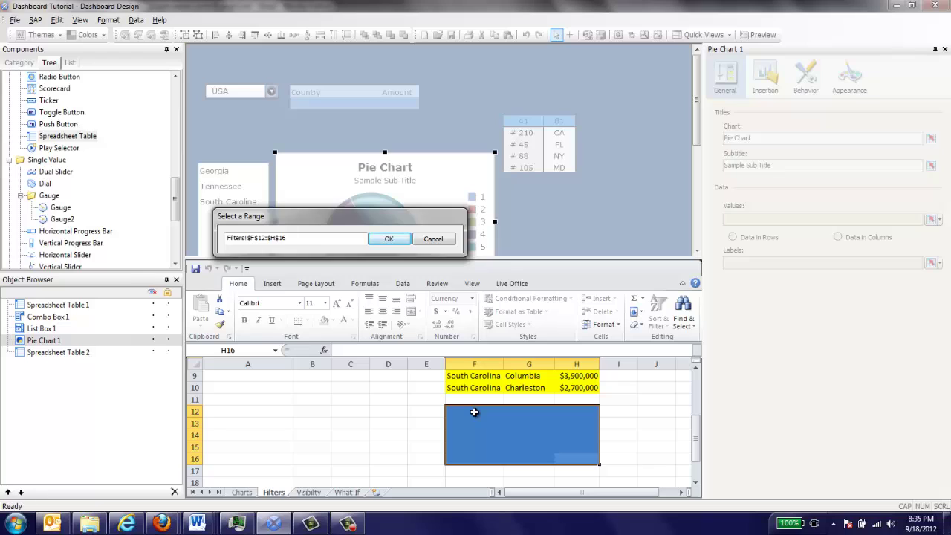
{"action": "left_click", "coordinate": [474, 412]}
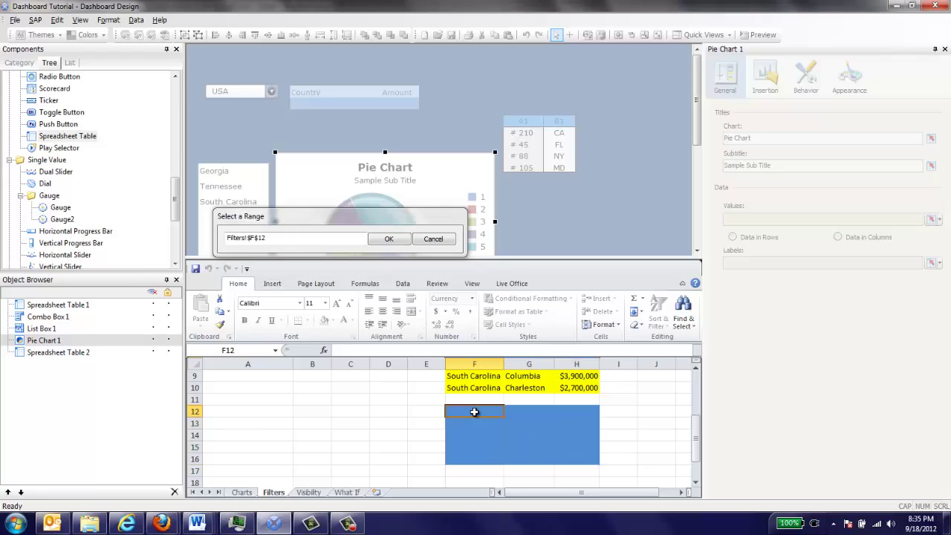
{"action": "left_click", "coordinate": [389, 240]}
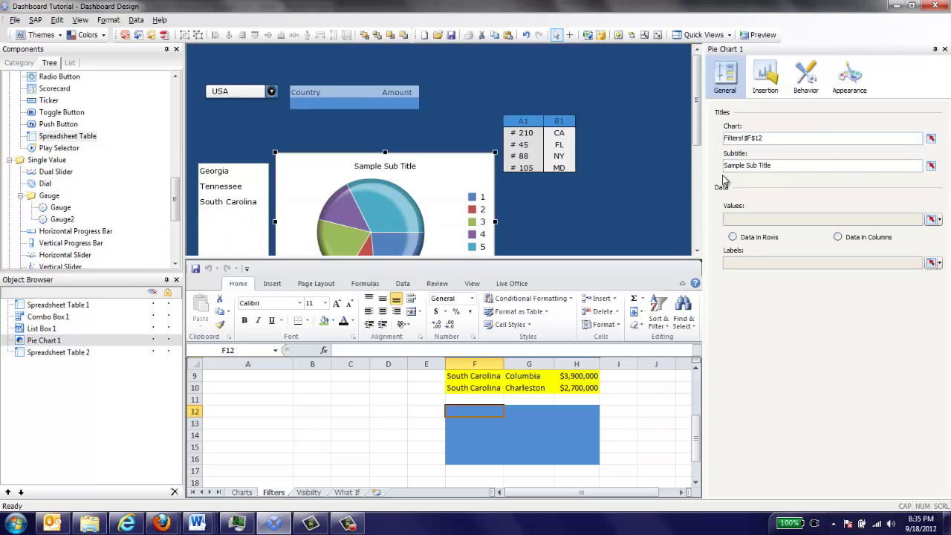
{"action": "left_click_drag", "start_coordinate": [828, 165], "coordinate": [685, 188]}
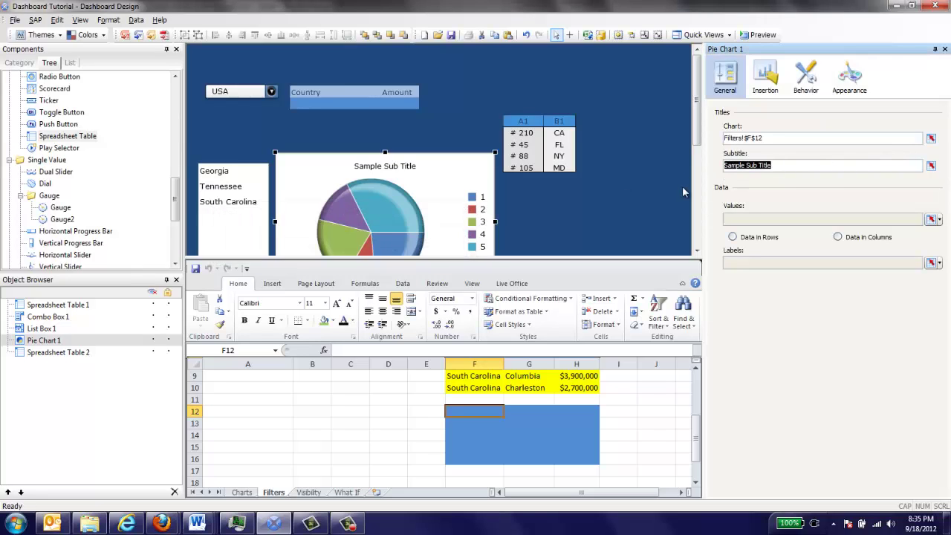
{"action": "key", "text": "Delete"}
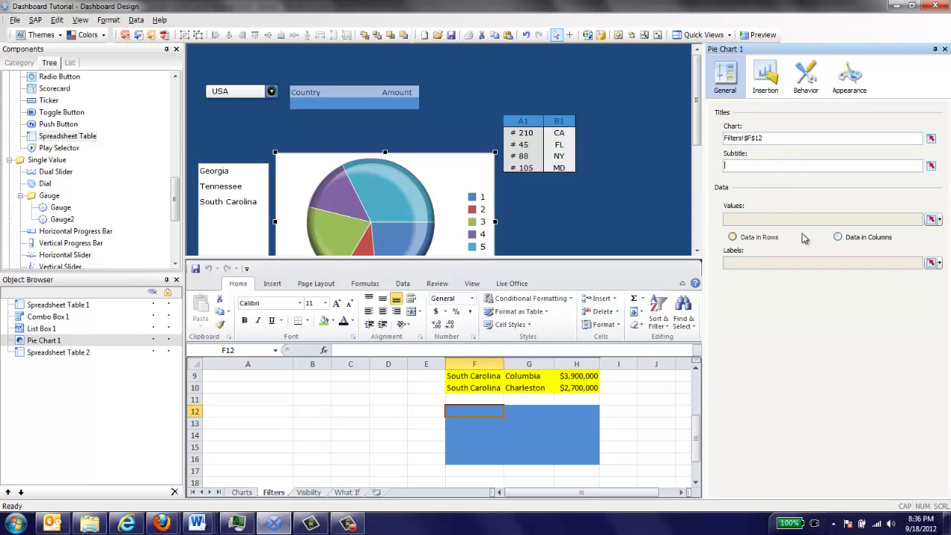
Link the pie chart's values to Filters!H12:H16 and its labels to Filters!G12:G16
{"action": "left_click", "coordinate": [930, 219]}
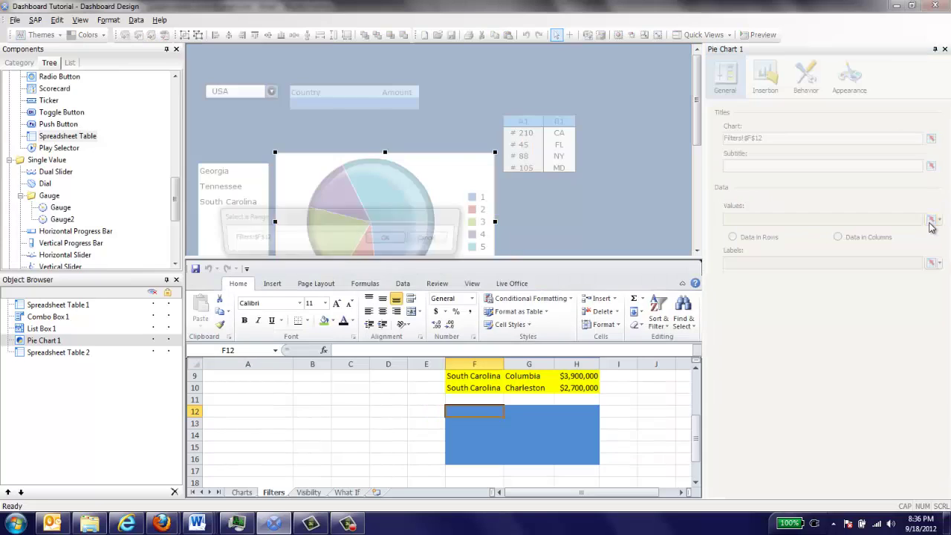
{"action": "left_click_drag", "start_coordinate": [577, 410], "coordinate": [578, 458]}
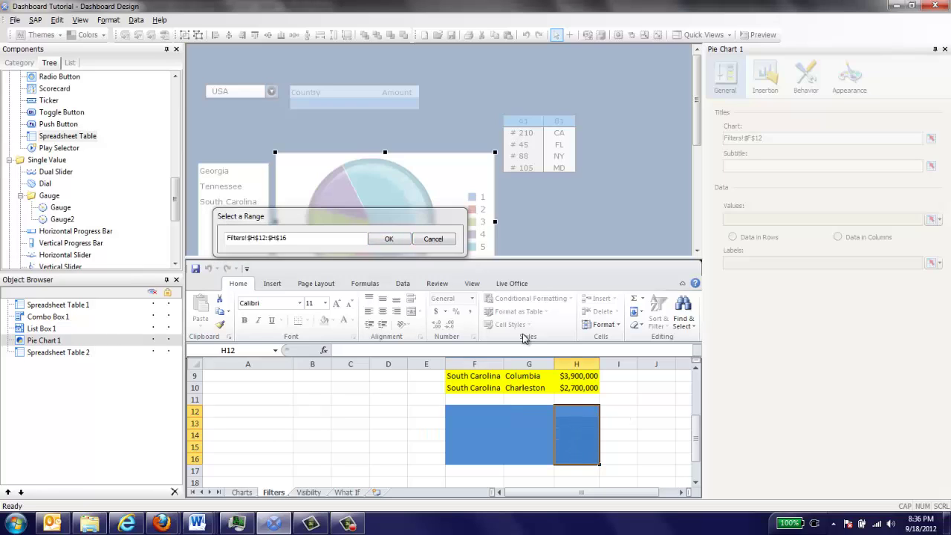
{"action": "left_click", "coordinate": [390, 240]}
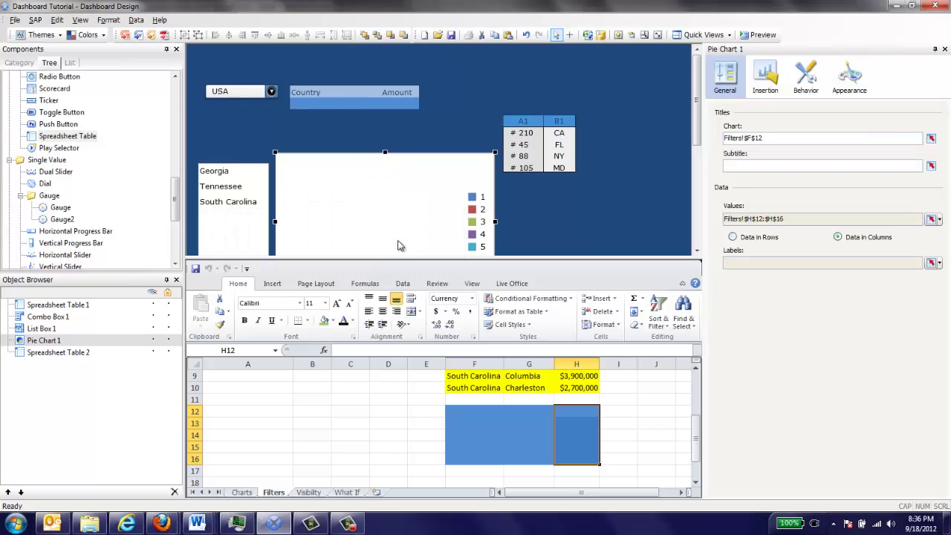
{"action": "left_click", "coordinate": [929, 264]}
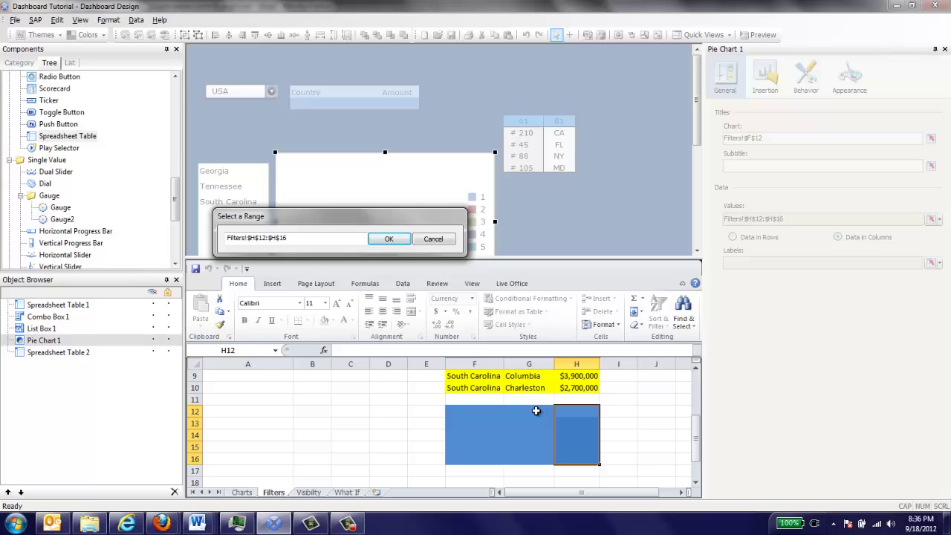
{"action": "left_click", "coordinate": [535, 412]}
{"action": "left_click_drag", "start_coordinate": [535, 411], "coordinate": [532, 455]}
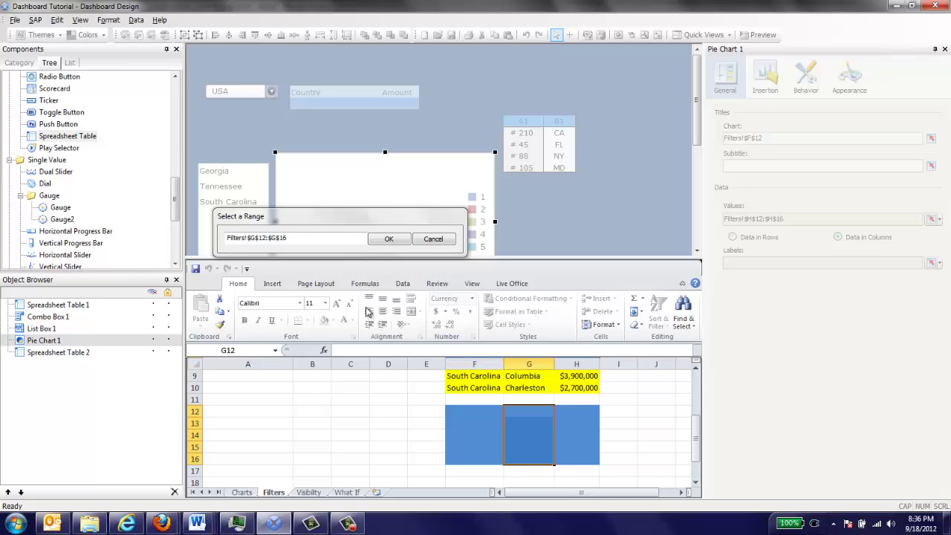
{"action": "left_click", "coordinate": [387, 239]}
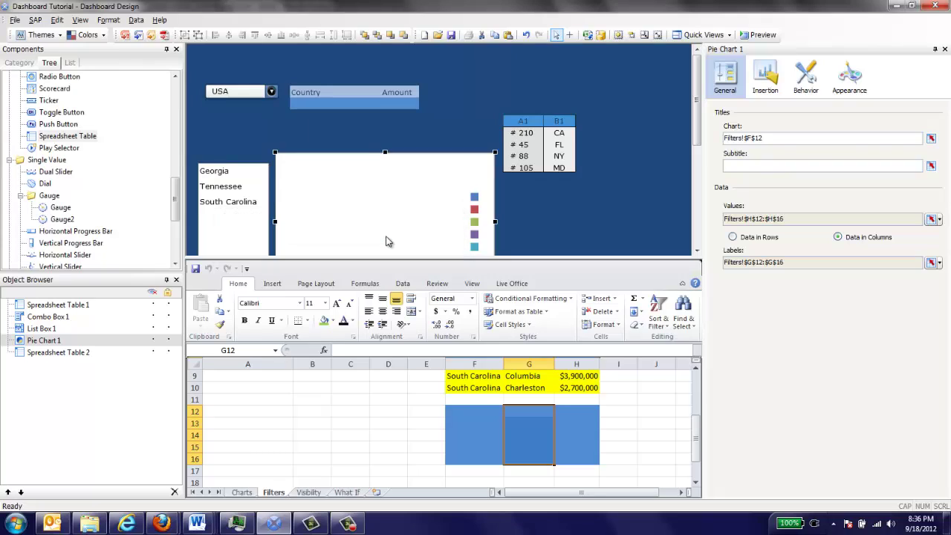
Make the pie chart ignore blank cells in values
{"action": "left_click", "coordinate": [807, 83]}
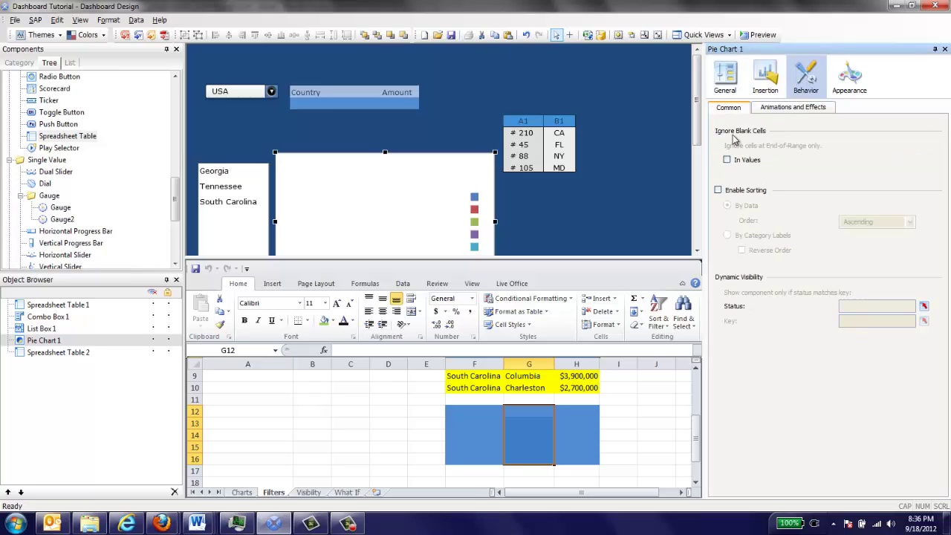
{"action": "left_click", "coordinate": [727, 160]}
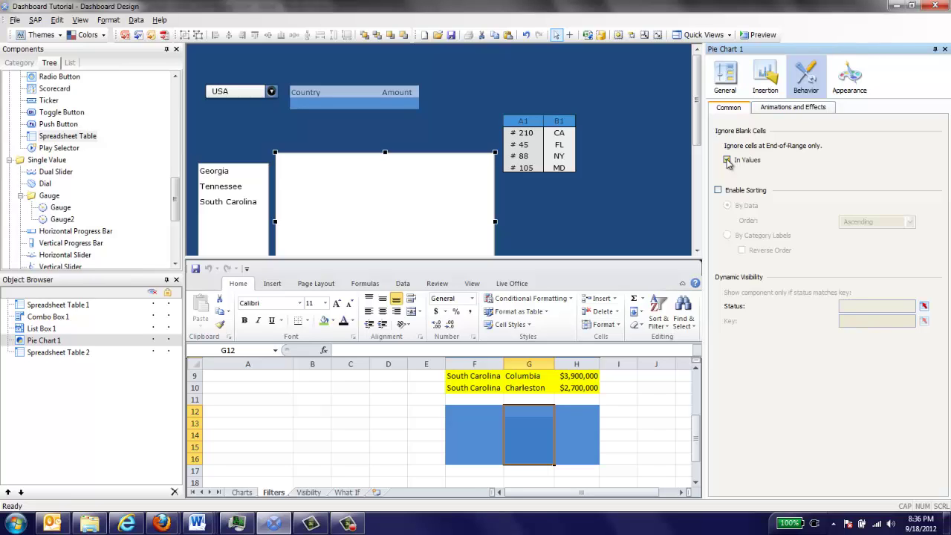
Set the second spreadsheet table's display data to Filters!F1:H16 and preview the dashboard
{"action": "left_click", "coordinate": [539, 134]}
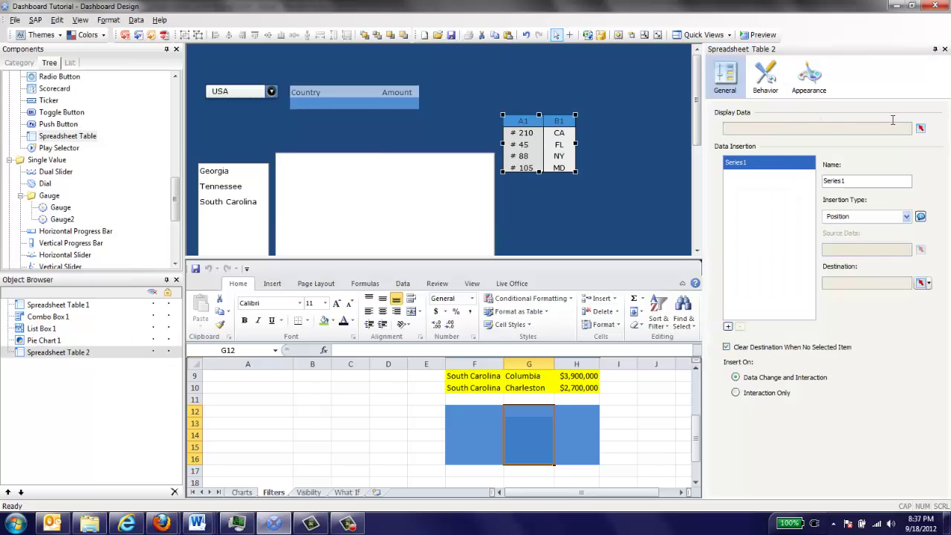
{"action": "left_click", "coordinate": [920, 130]}
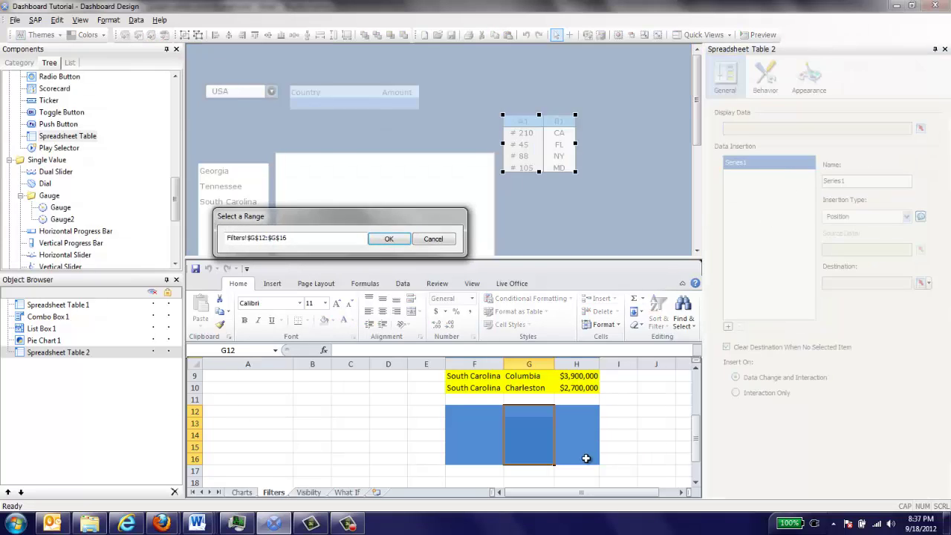
{"action": "left_click_drag", "start_coordinate": [561, 455], "coordinate": [481, 345]}
{"action": "left_click", "coordinate": [399, 237]}
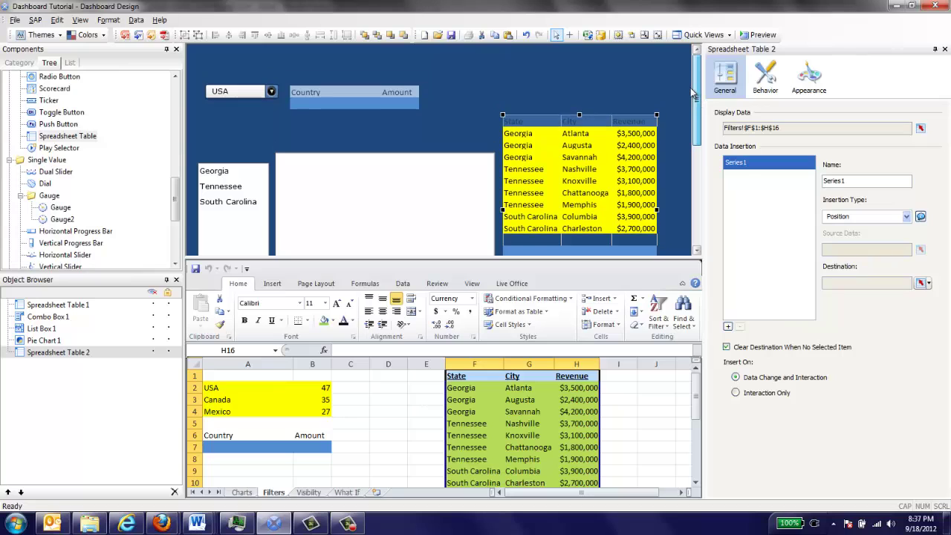
{"action": "left_click", "coordinate": [755, 34]}
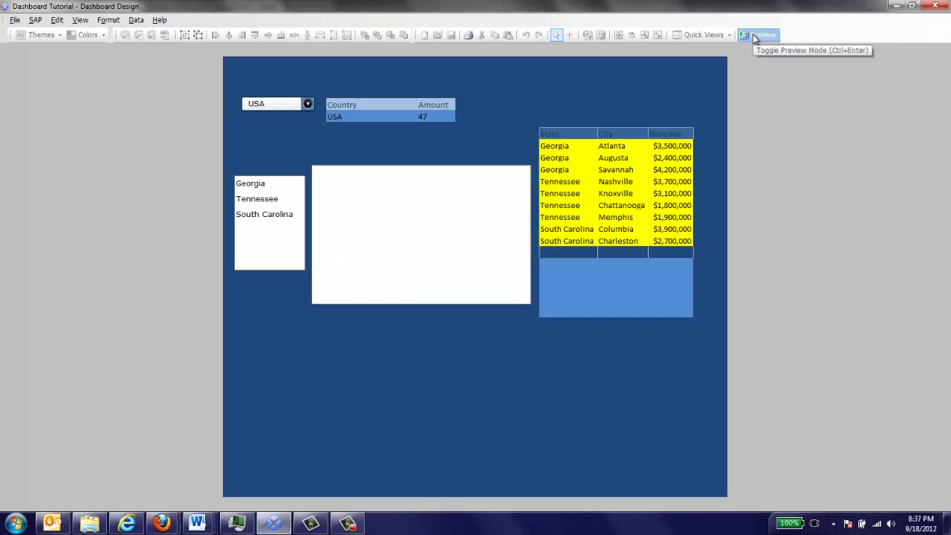
Test the state list box by selecting Georgia, Tennessee and South Carolina in turn, checking the pie chart and filtered table rows
{"action": "left_click", "coordinate": [251, 185]}
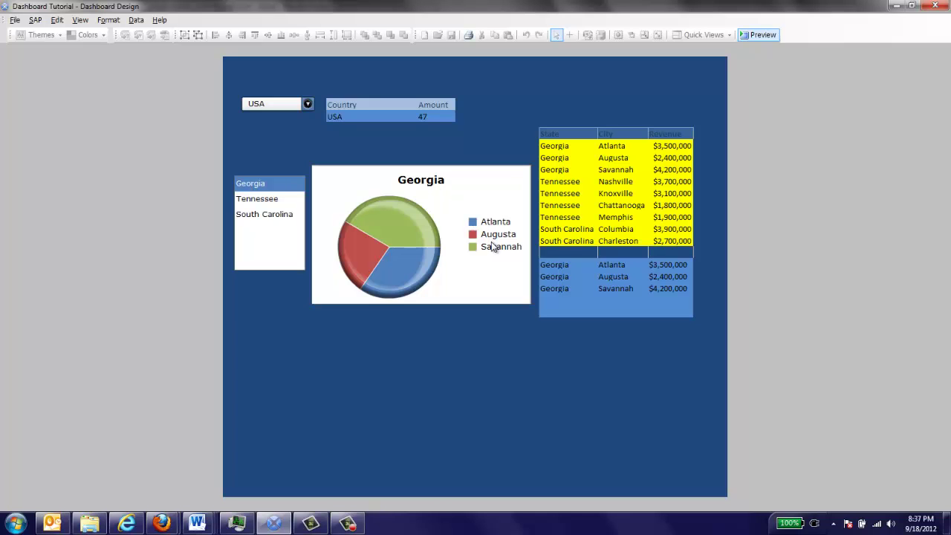
{"action": "mouse_move", "coordinate": [404, 289]}
{"action": "left_click", "coordinate": [257, 199]}
{"action": "mouse_move", "coordinate": [385, 213]}
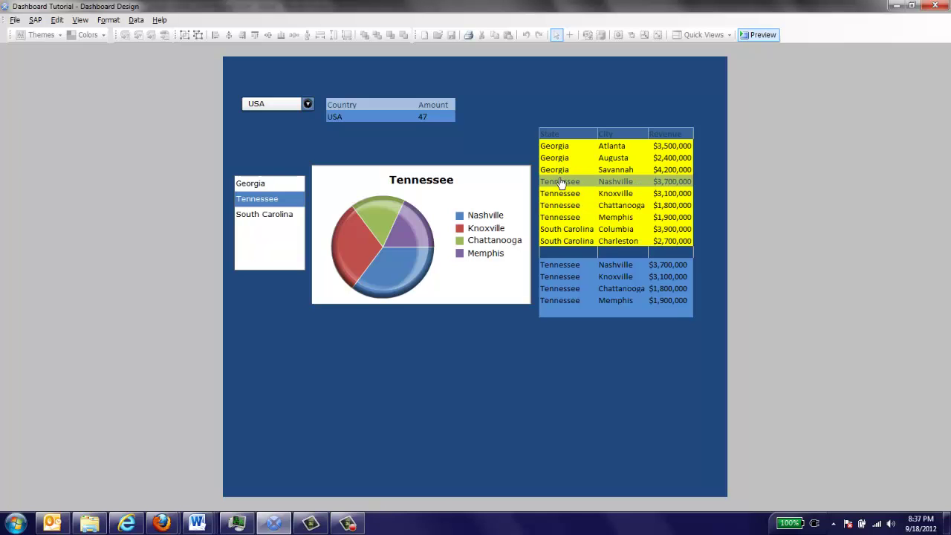
{"action": "left_click", "coordinate": [267, 222]}
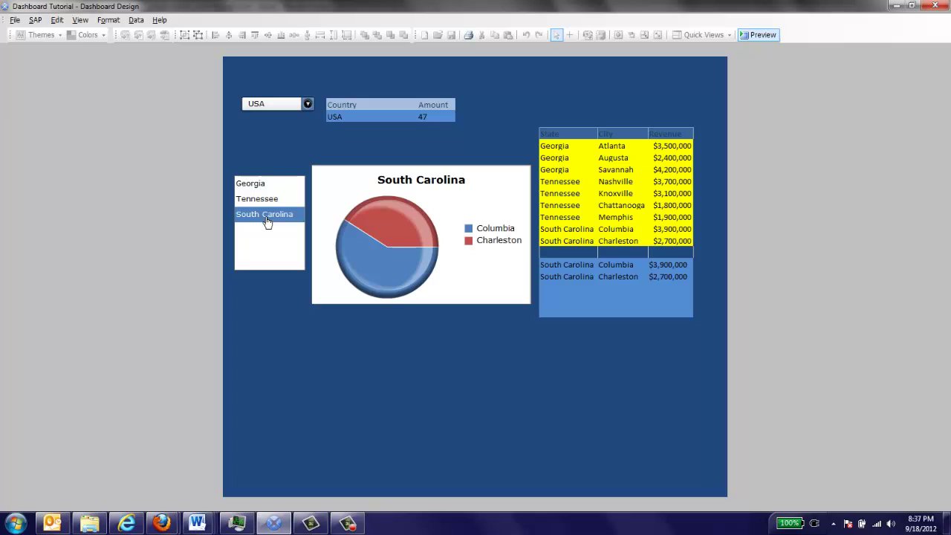
Switch back and forth among the three states, finishing on Tennessee, to recheck how the pie chart and filtered table update
{"action": "left_click", "coordinate": [259, 208]}
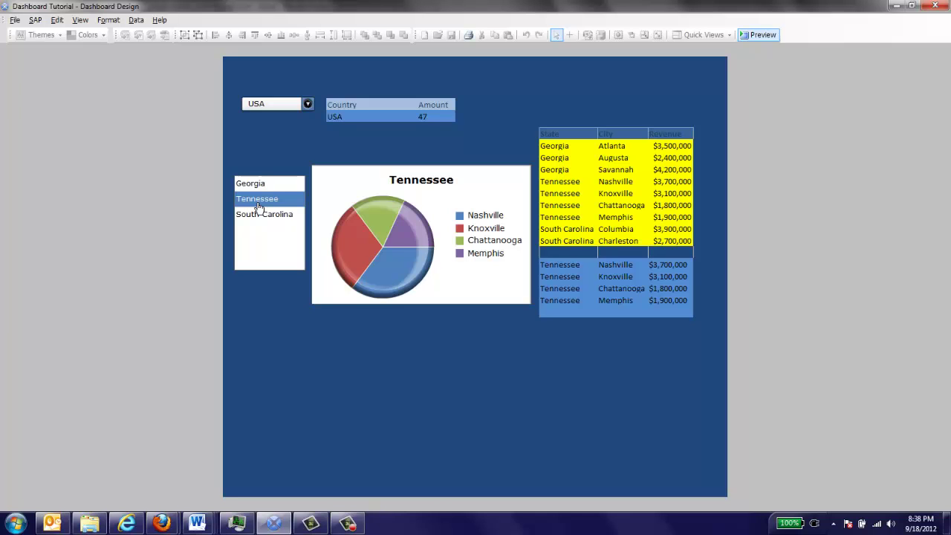
{"action": "left_click", "coordinate": [255, 184]}
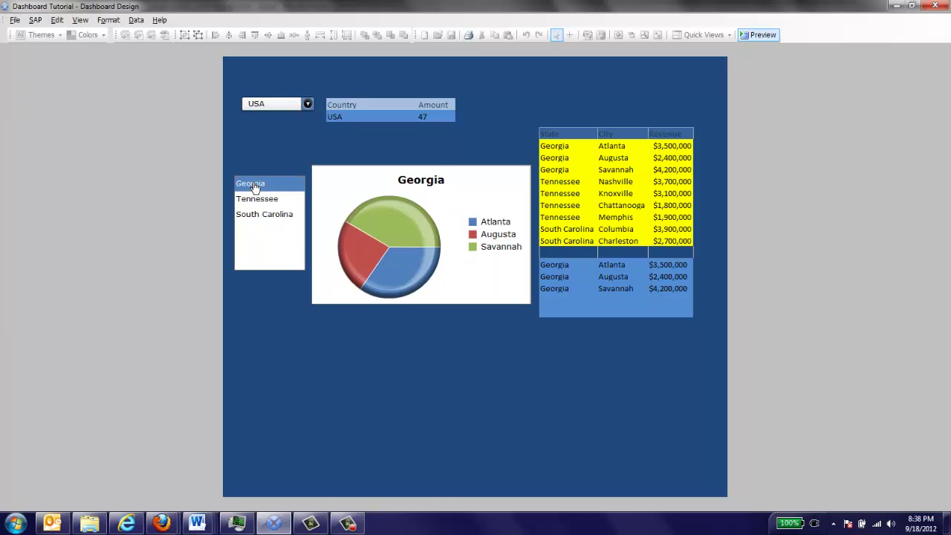
{"action": "left_click", "coordinate": [256, 204]}
{"action": "left_click", "coordinate": [257, 215]}
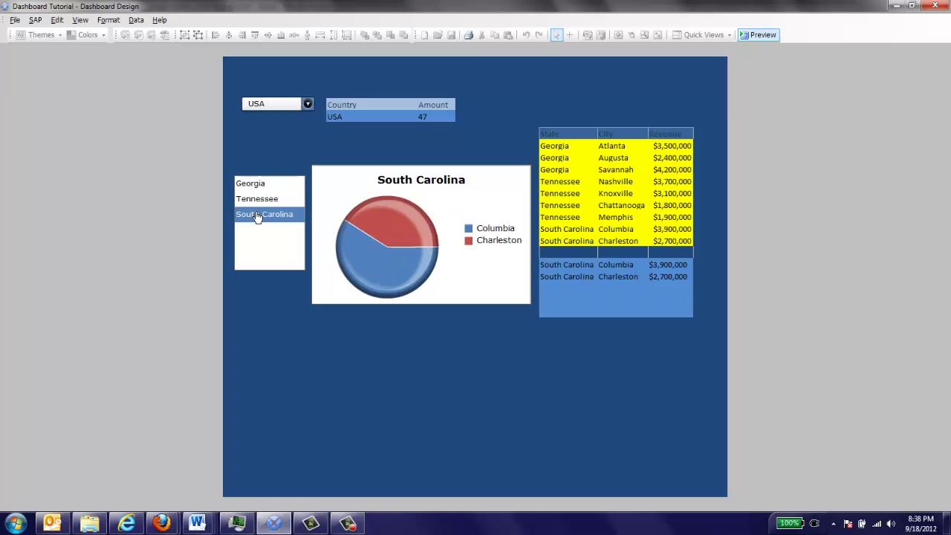
{"action": "left_click", "coordinate": [255, 199]}
{"action": "left_click", "coordinate": [254, 185]}
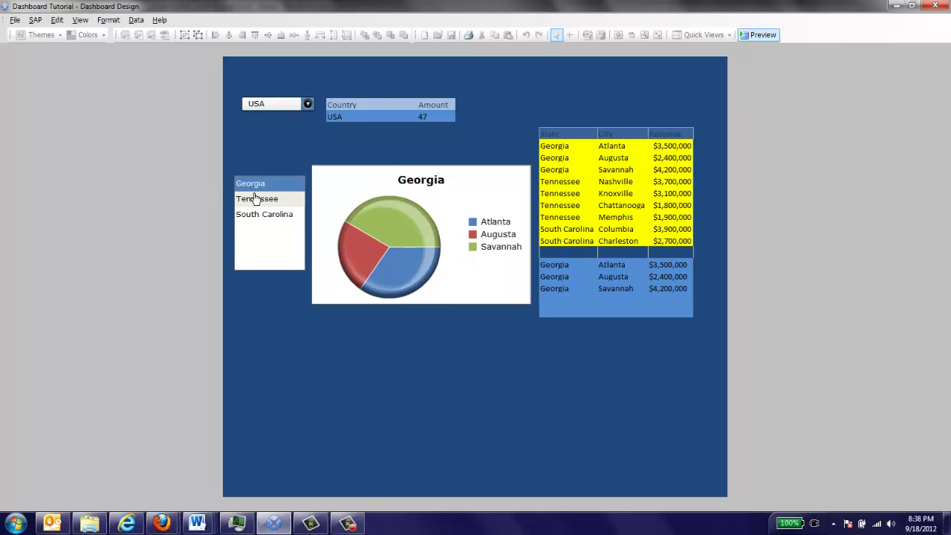
{"action": "left_click", "coordinate": [255, 197]}
{"action": "left_click", "coordinate": [259, 216]}
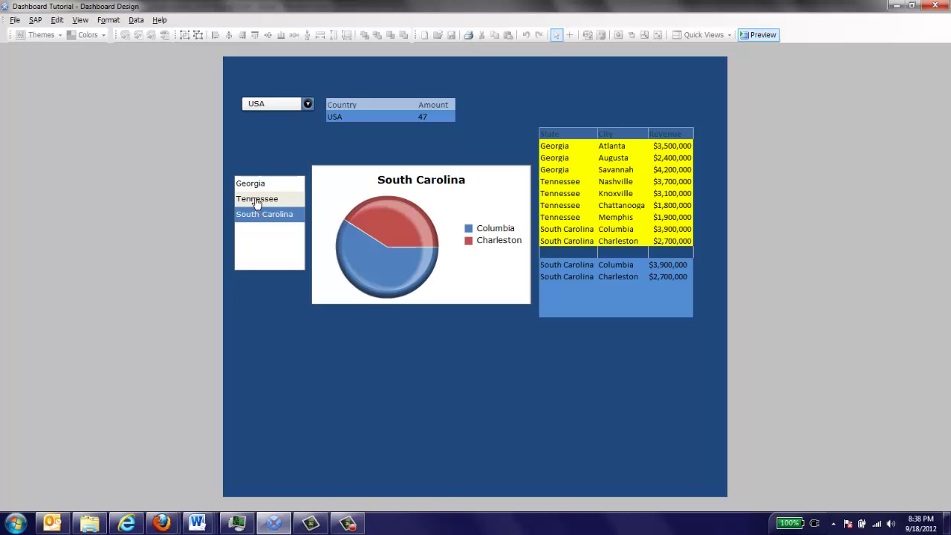
{"action": "left_click", "coordinate": [256, 202]}
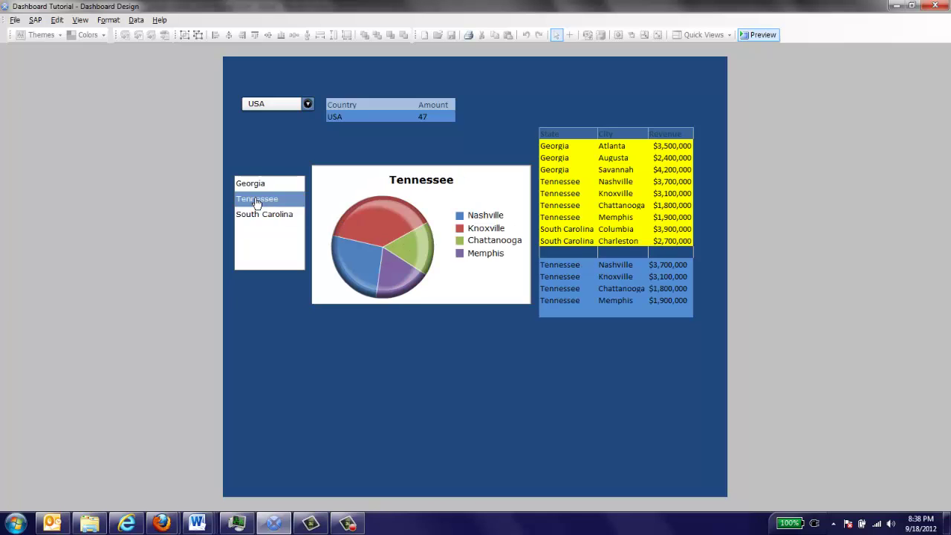